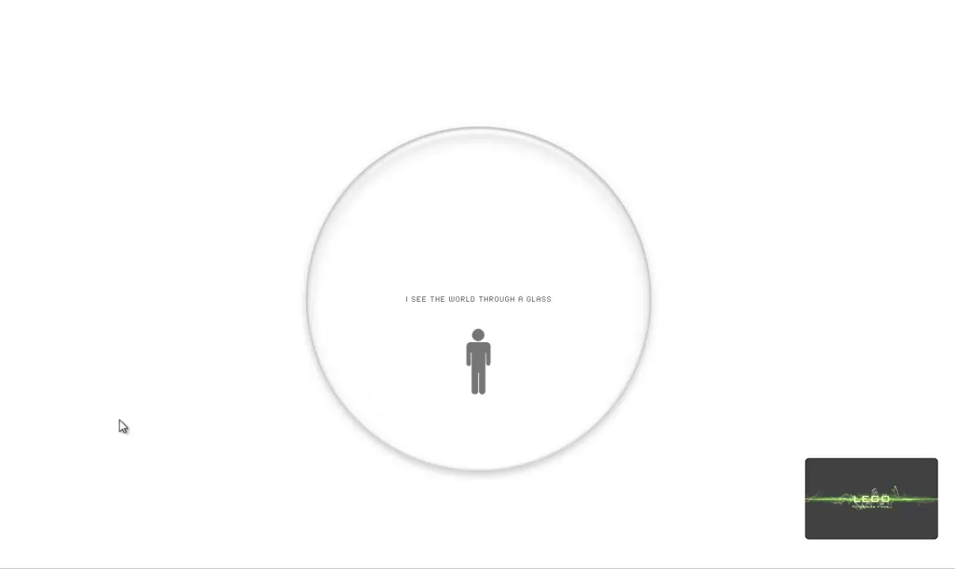
Step: Open Outlook 2013 to look at the mailbox, and minimize its window
key(super)
text(ou)
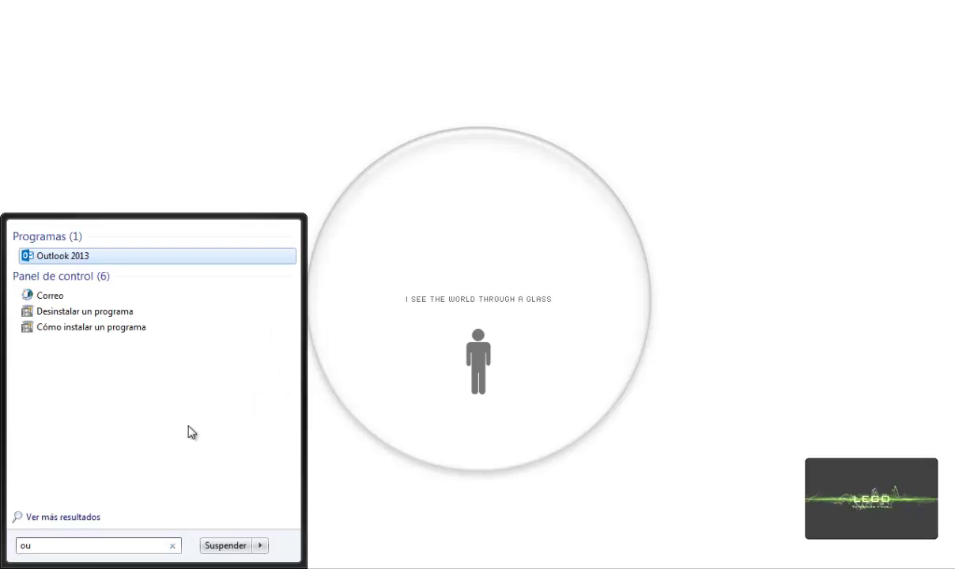
key(Return)
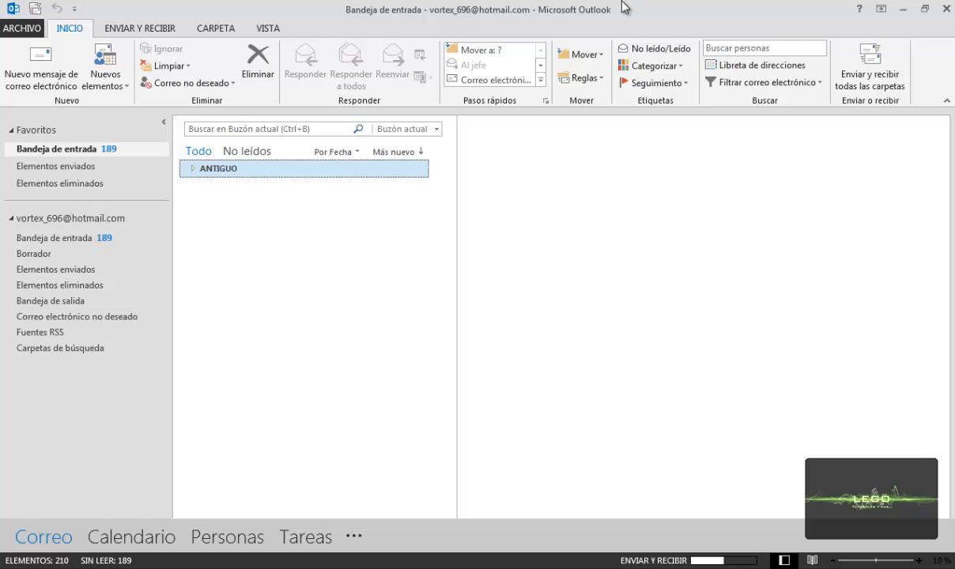
click(904, 10)
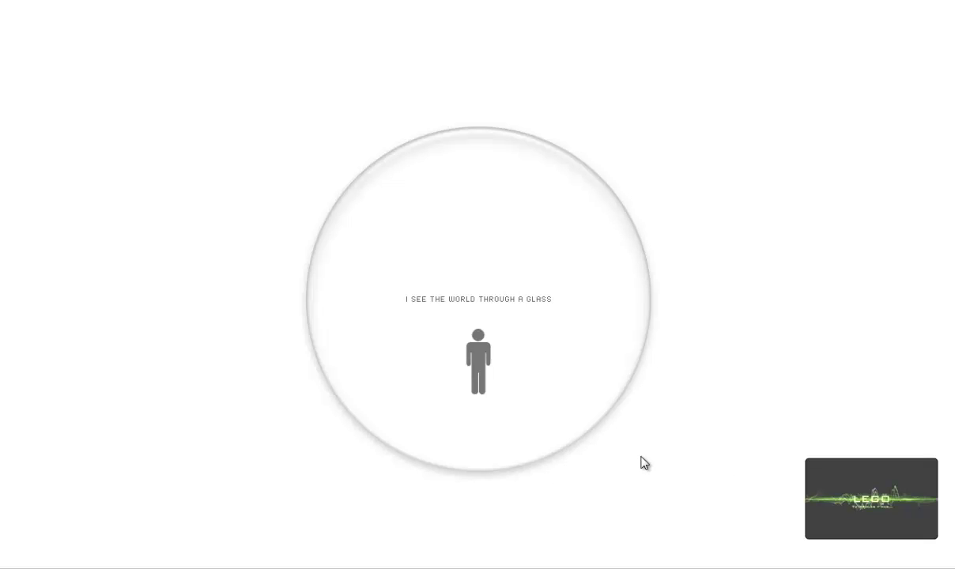
Step: Open the Windows Control Panel and show all its items as large icons (Iconos grandes)
key(super+r)
text(control)
key(Return)
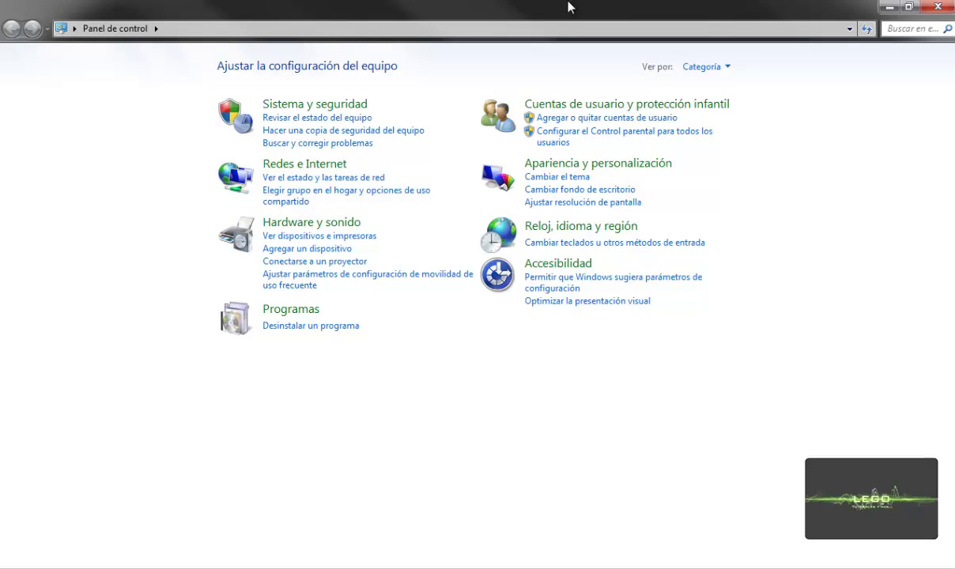
click(702, 68)
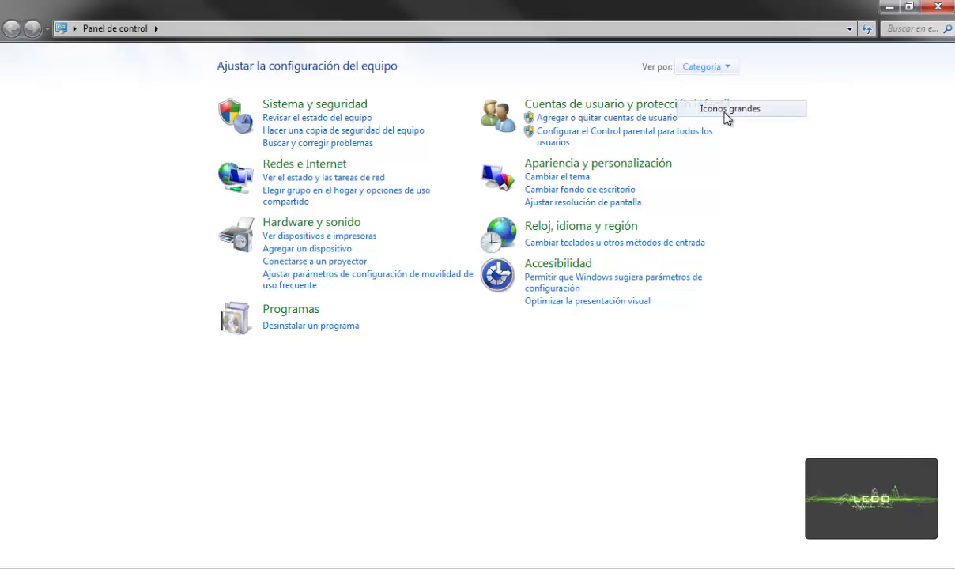
click(726, 110)
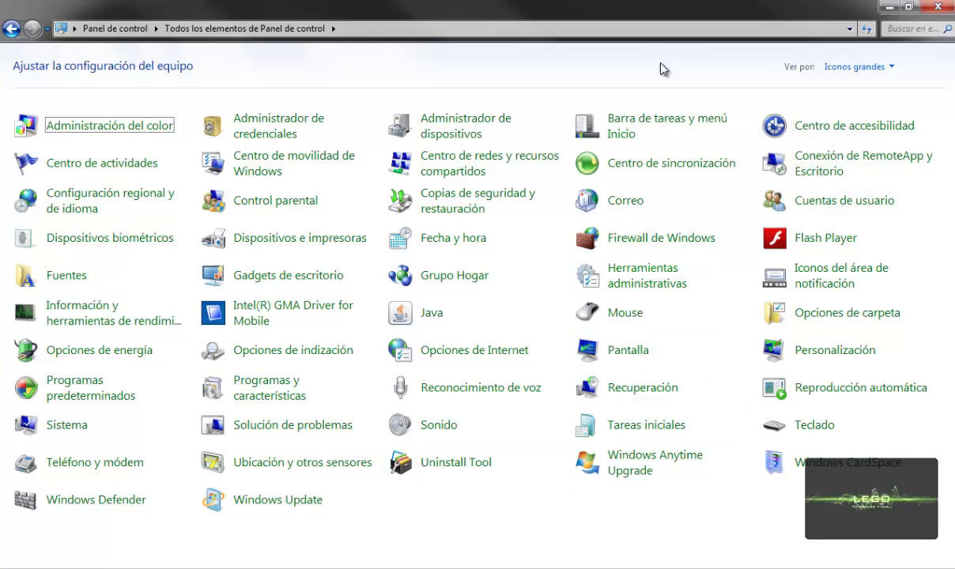
Step: Open the profile list in the Correo settings and set Outlook to ask for a profile at startup (Solicitar un perfil)
click(631, 203)
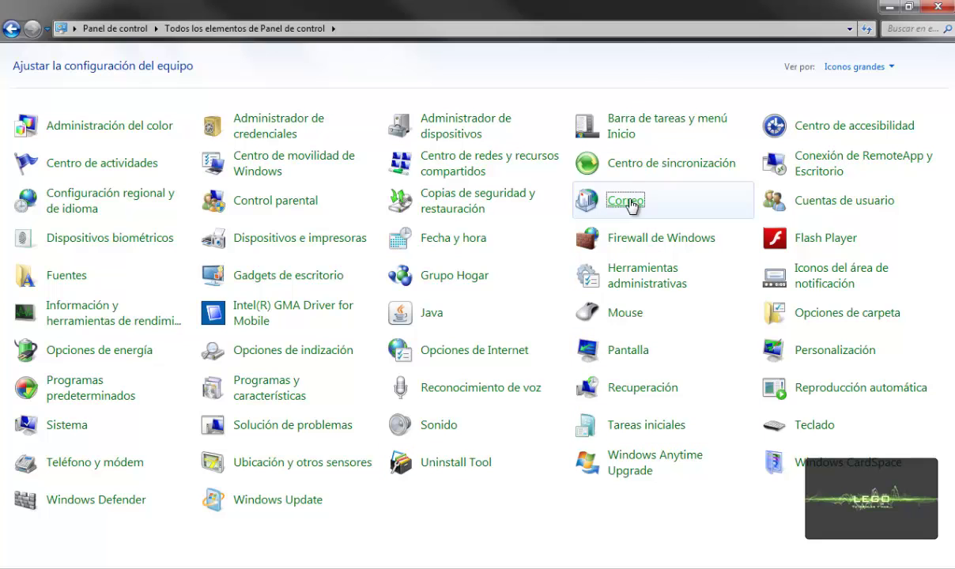
drag(372, 169, 521, 168)
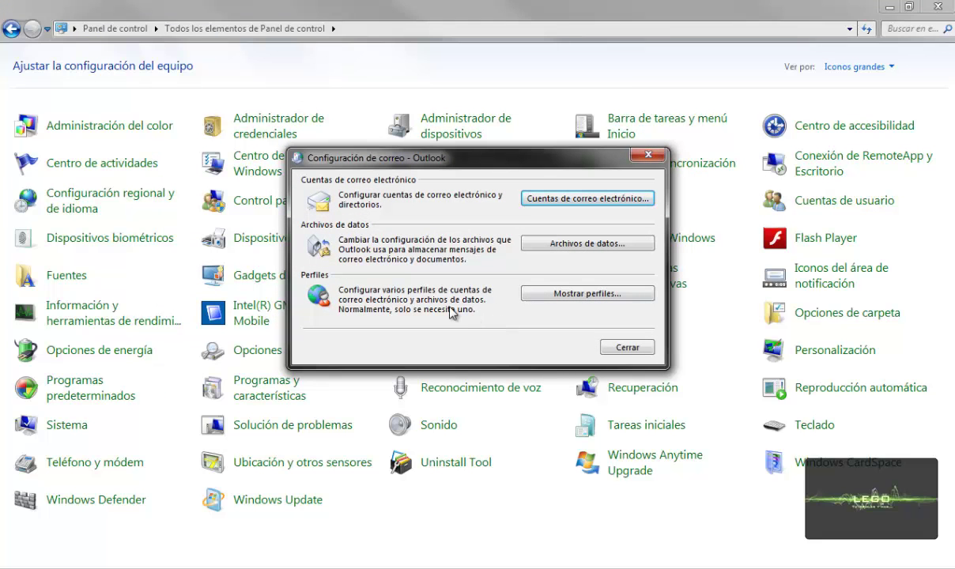
click(569, 299)
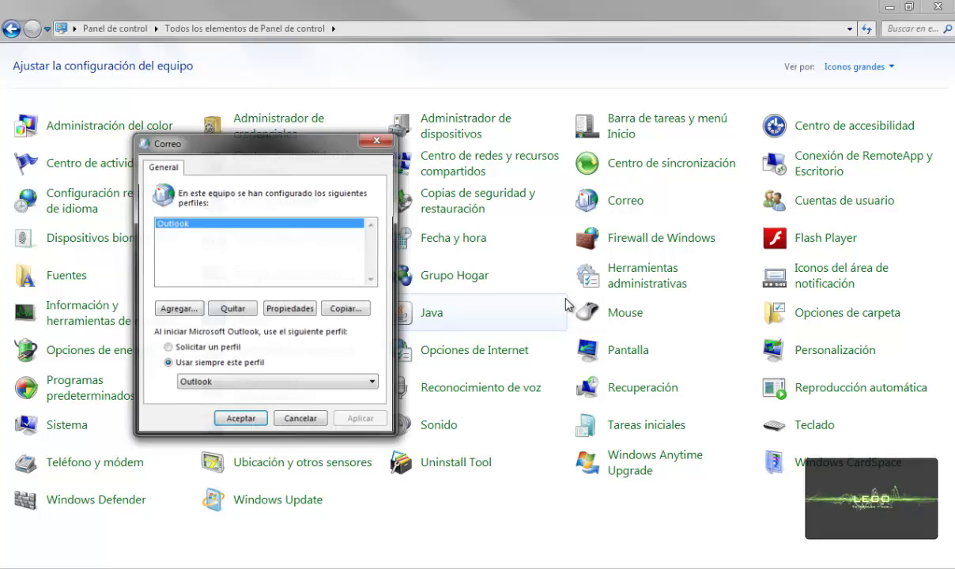
drag(241, 143, 531, 127)
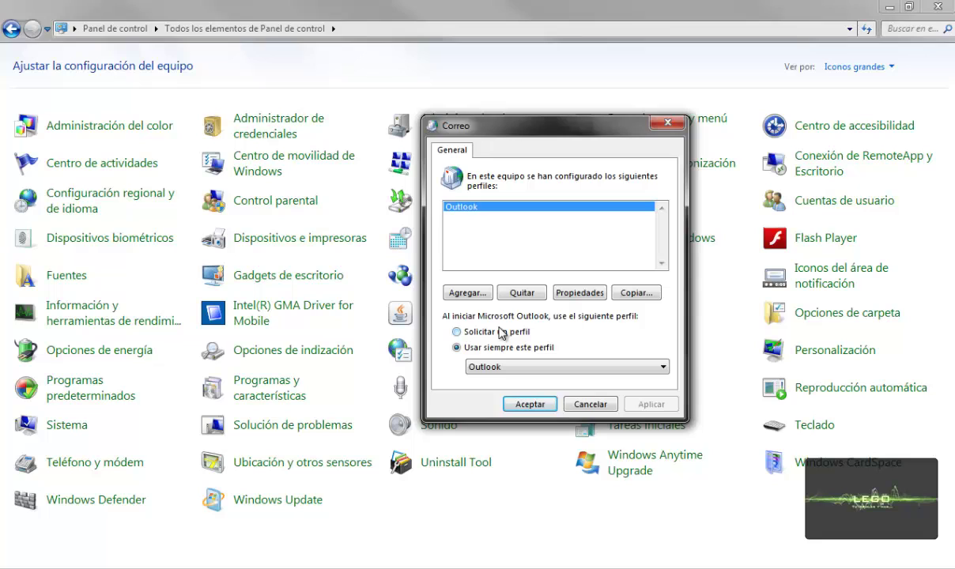
click(457, 333)
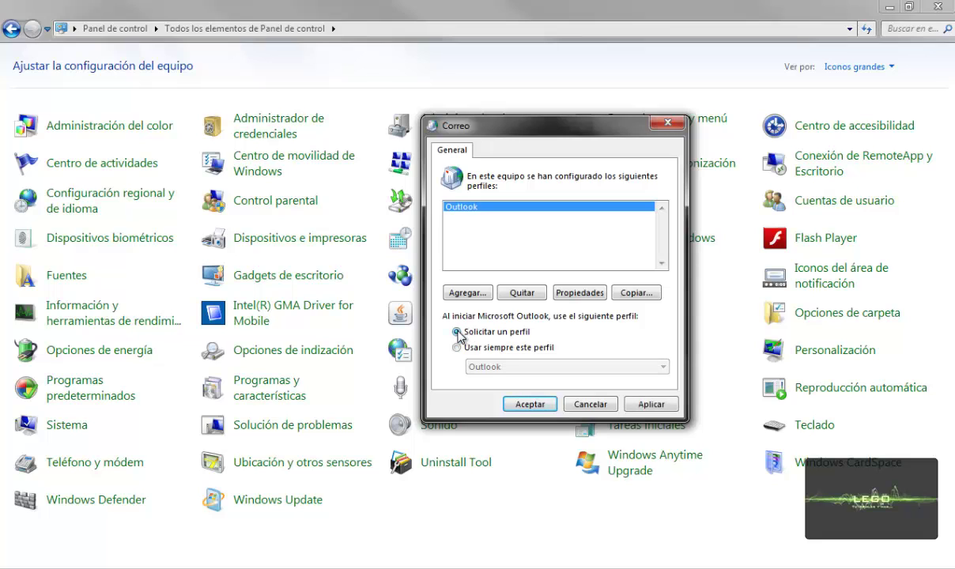
click(650, 404)
click(527, 402)
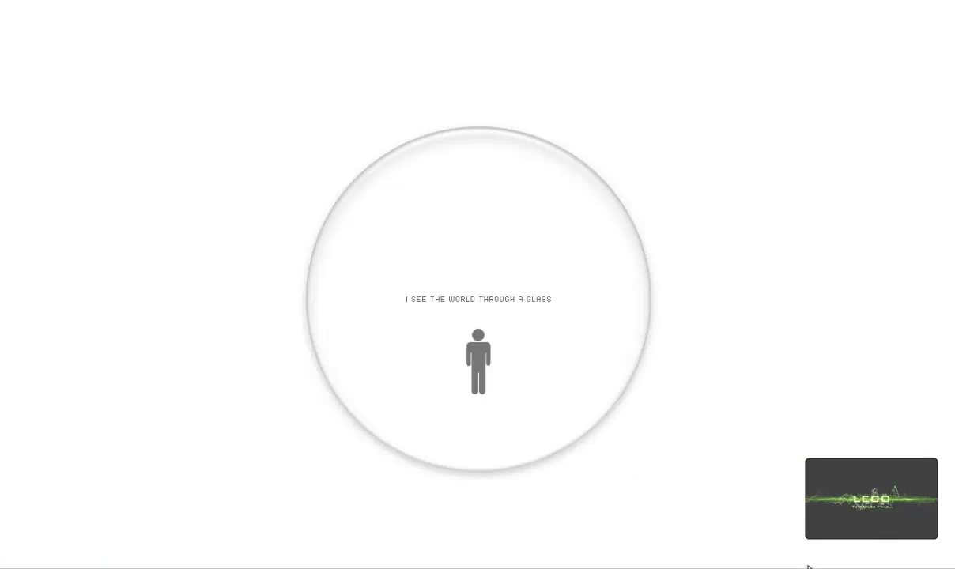
Step: Restore the hidden Outlook window from the notification area and close the program
click(799, 561)
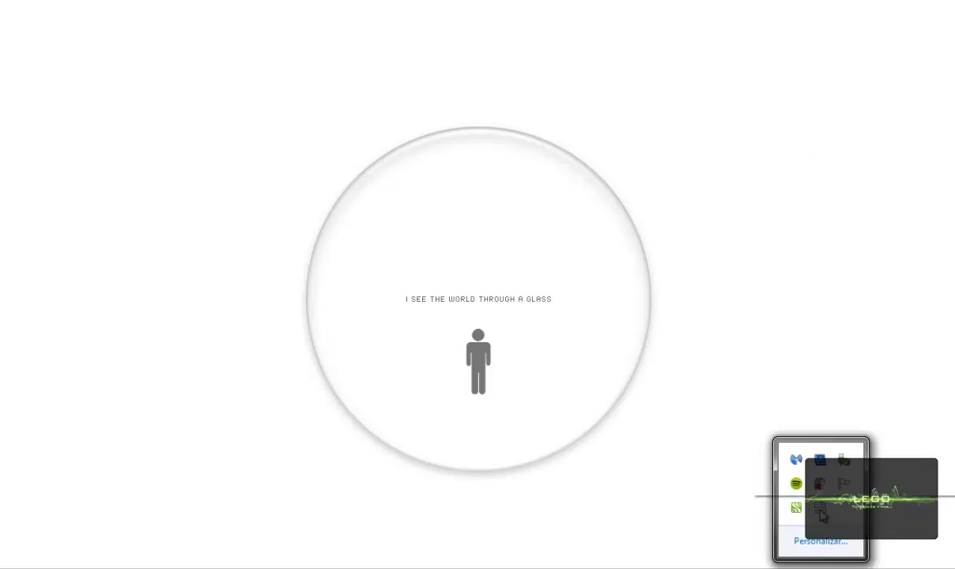
right_click(822, 515)
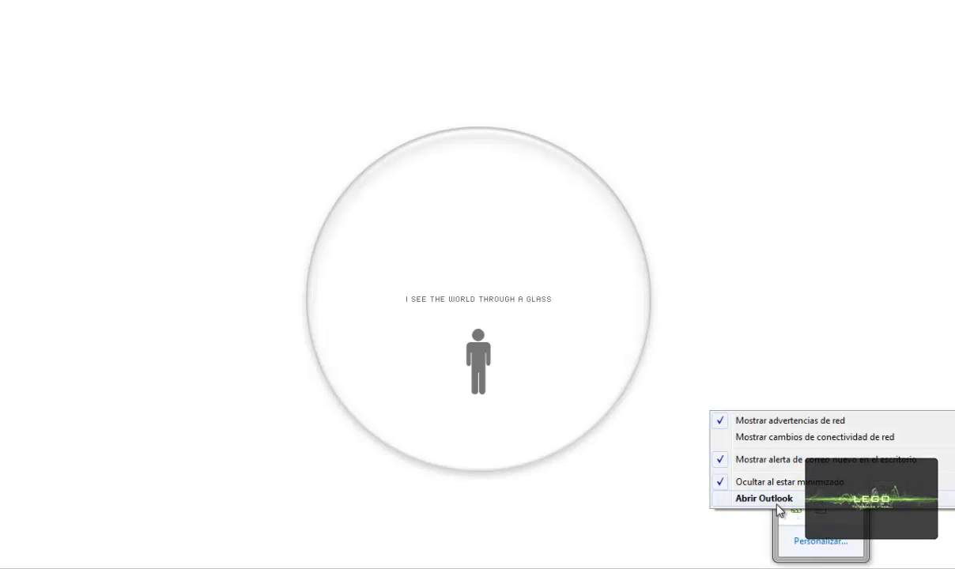
click(665, 480)
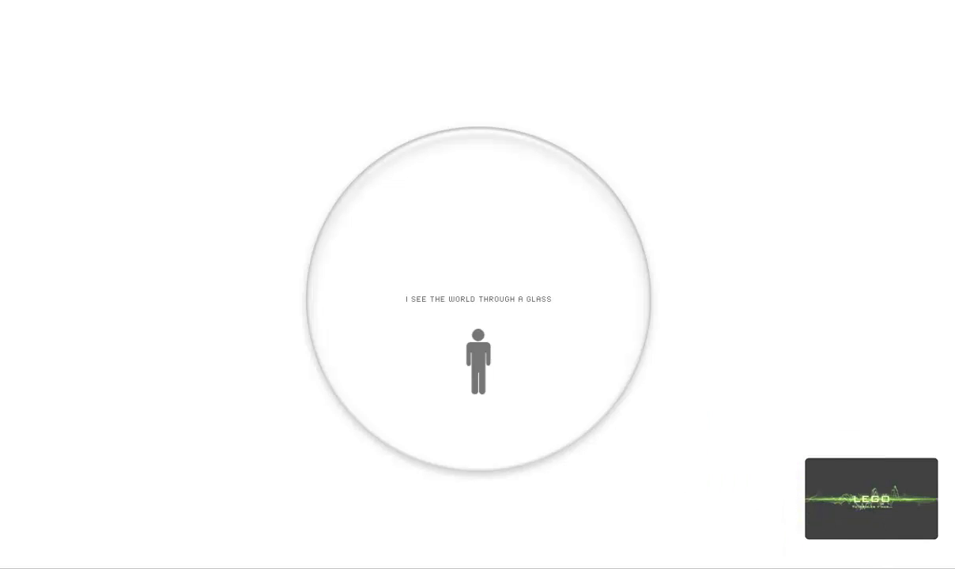
click(799, 563)
click(824, 508)
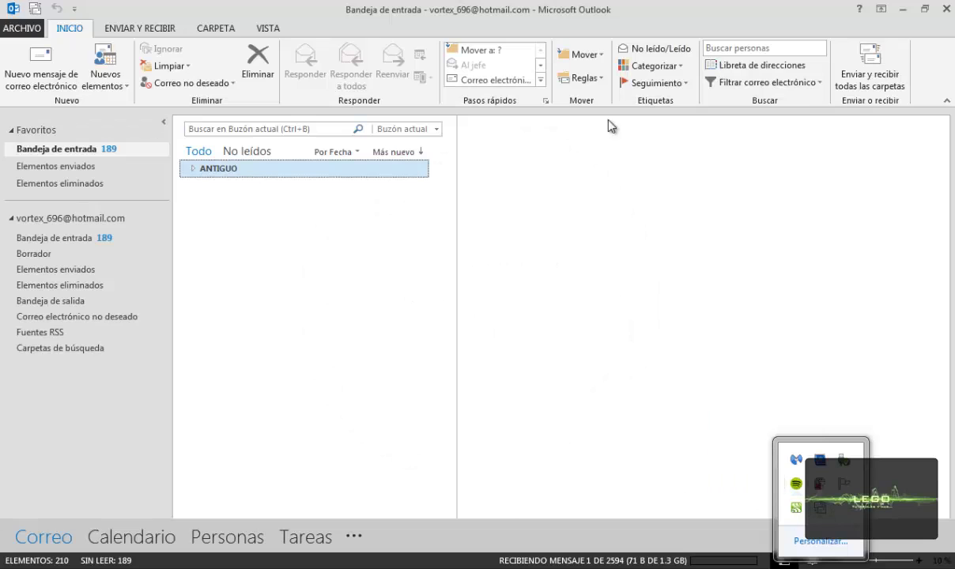
click(891, 10)
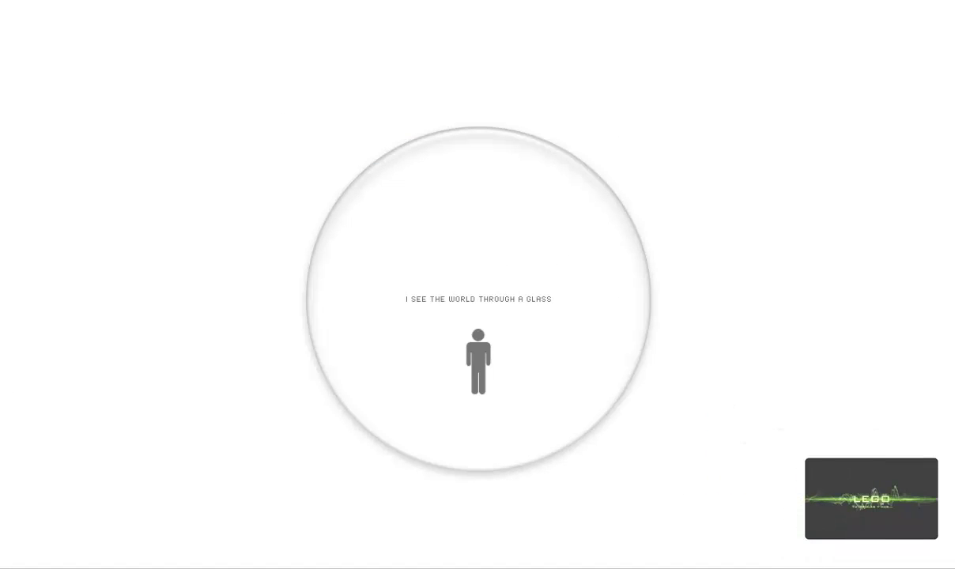
click(799, 563)
click(677, 377)
Step: Start Outlook 2013 and load the profile named Outlook, expanding the extra options of the profile chooser
key(super)
text(out)
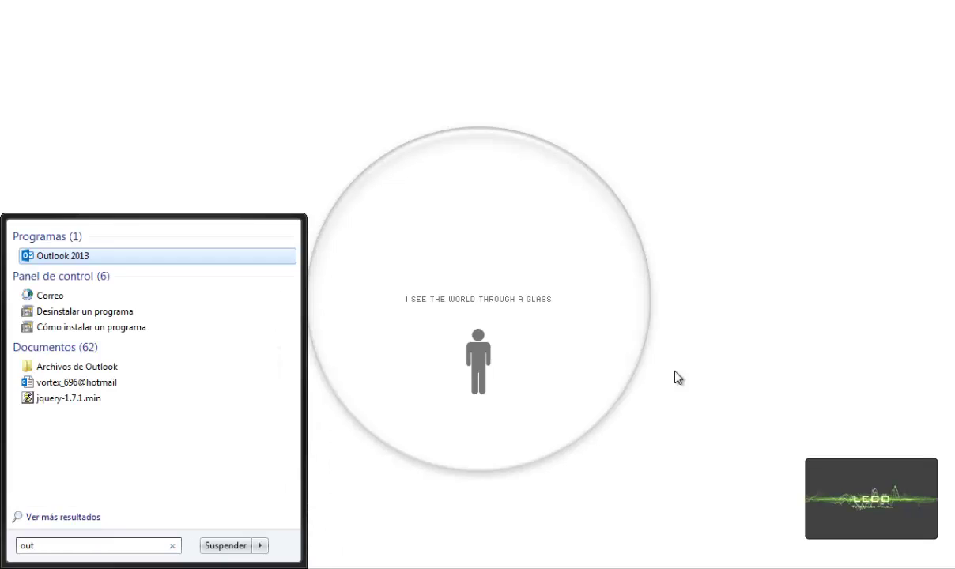
key(Return)
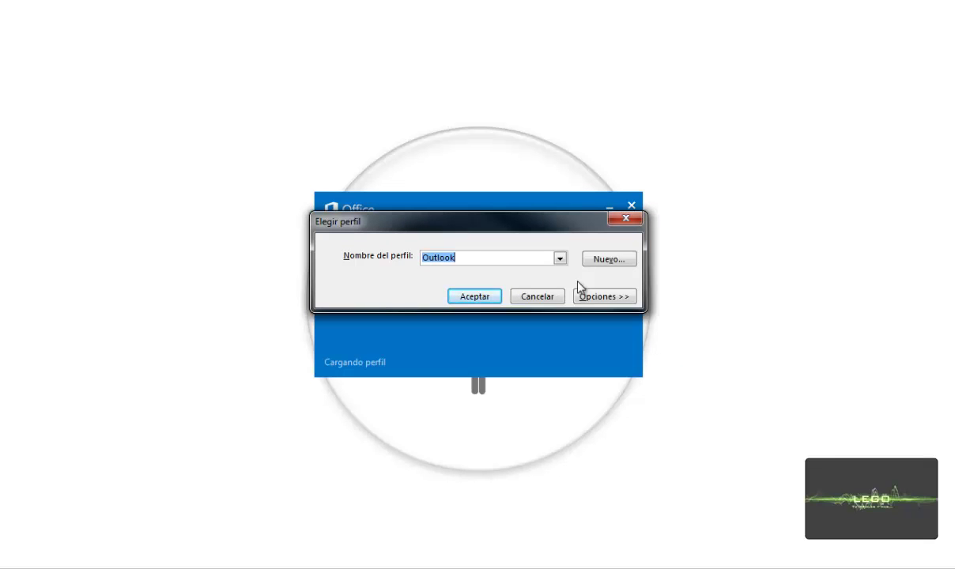
click(559, 258)
click(534, 261)
click(594, 300)
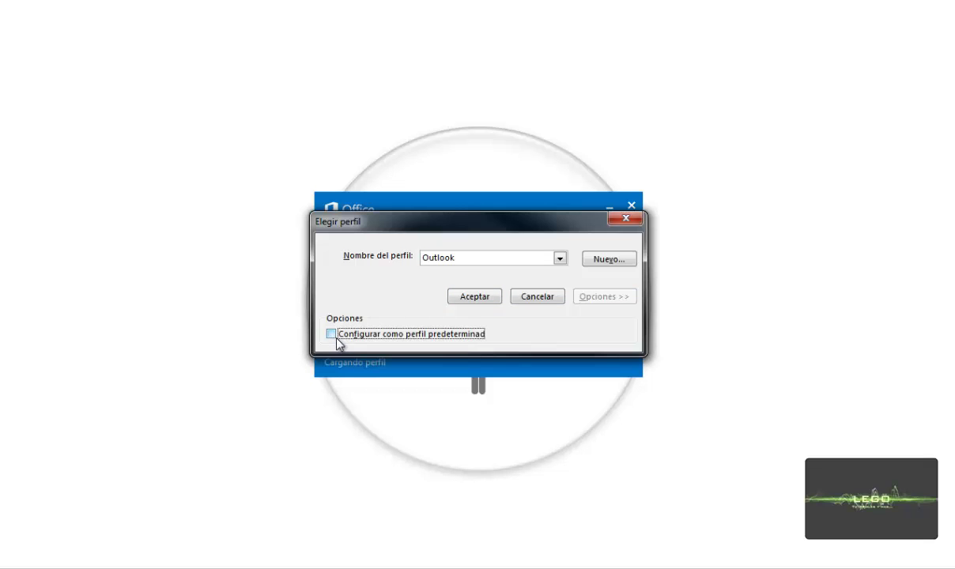
click(474, 296)
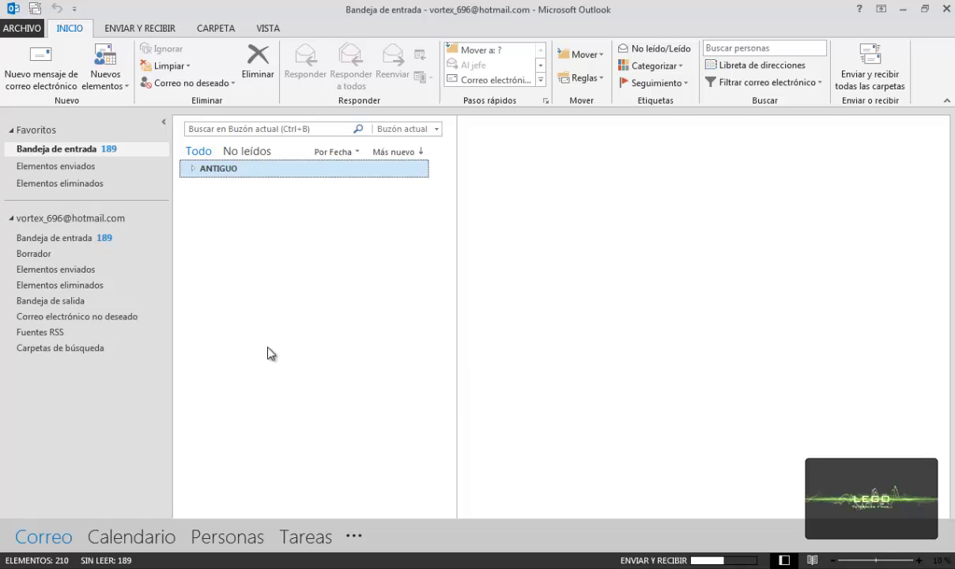
Step: Close Outlook and display the mail profile list again from the Correo item in the Control Panel
click(942, 12)
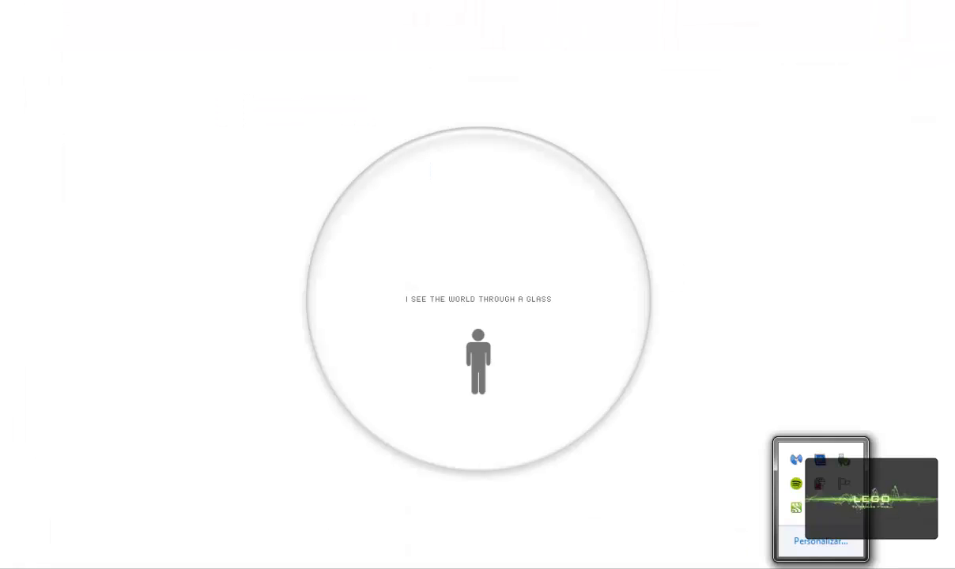
click(650, 439)
key(super+r)
text(contor)
key(BackSpace)
key(BackSpace)
text(rol)
key(Return)
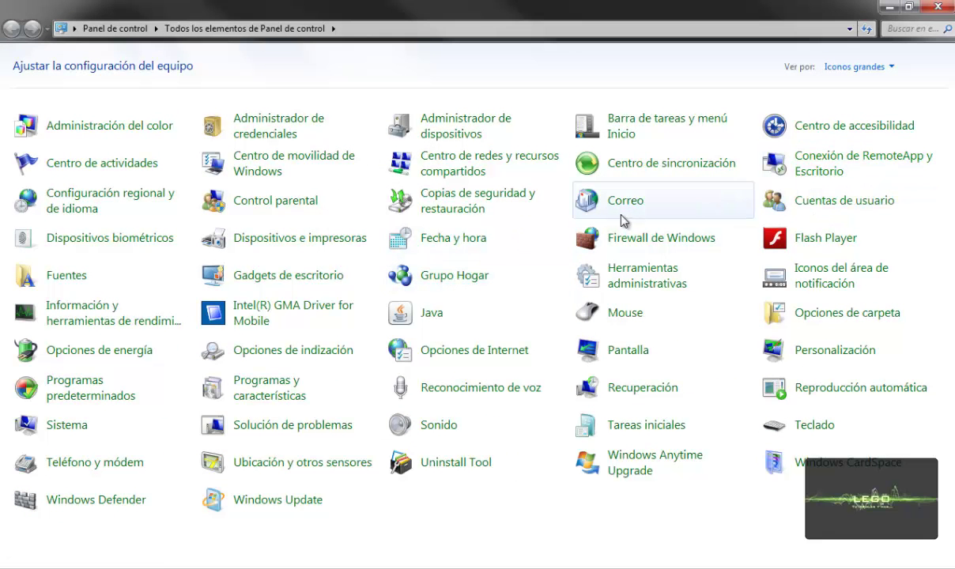
click(617, 202)
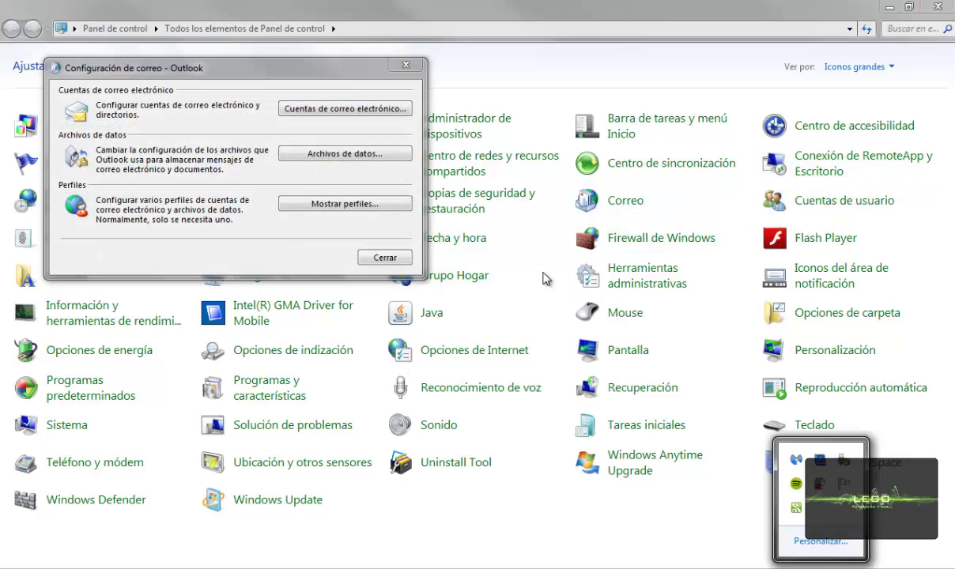
click(241, 65)
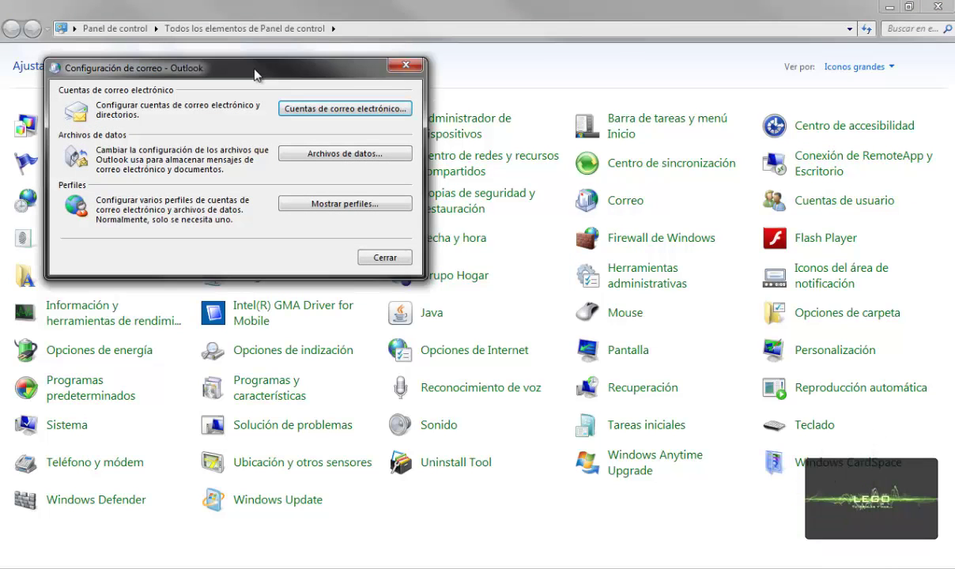
click(289, 200)
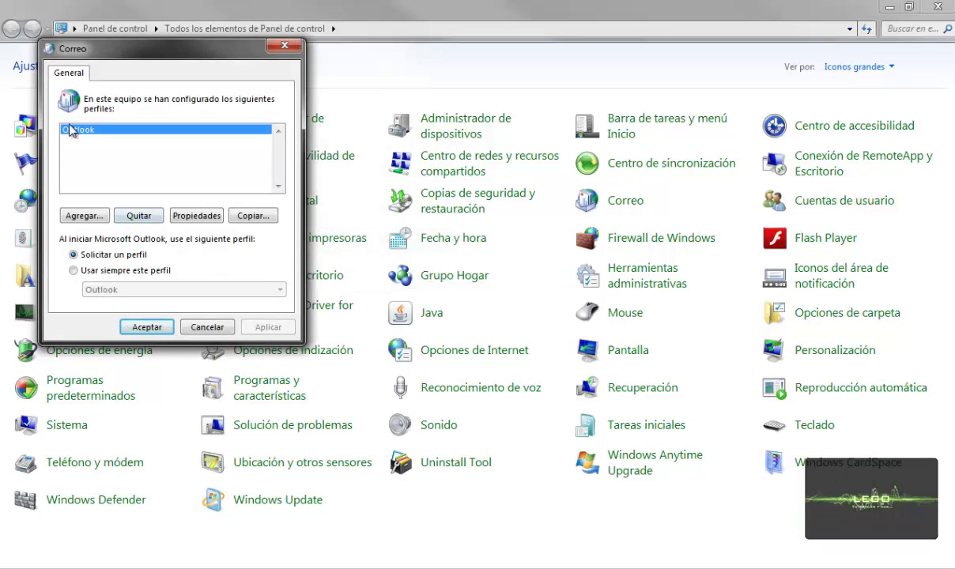
Step: Remove the profile named Outlook from the mail profile list, confirm the deletion and apply the change
click(134, 210)
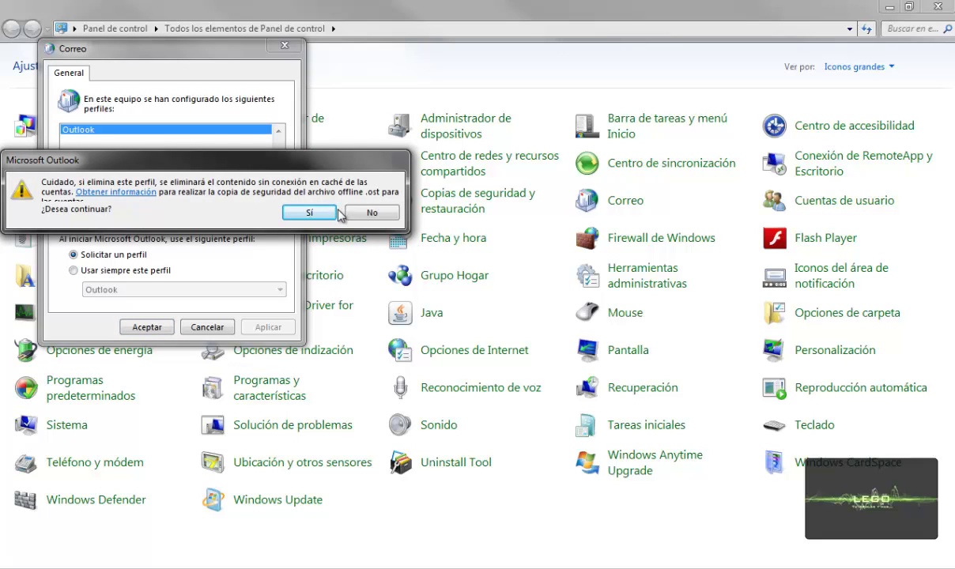
click(311, 213)
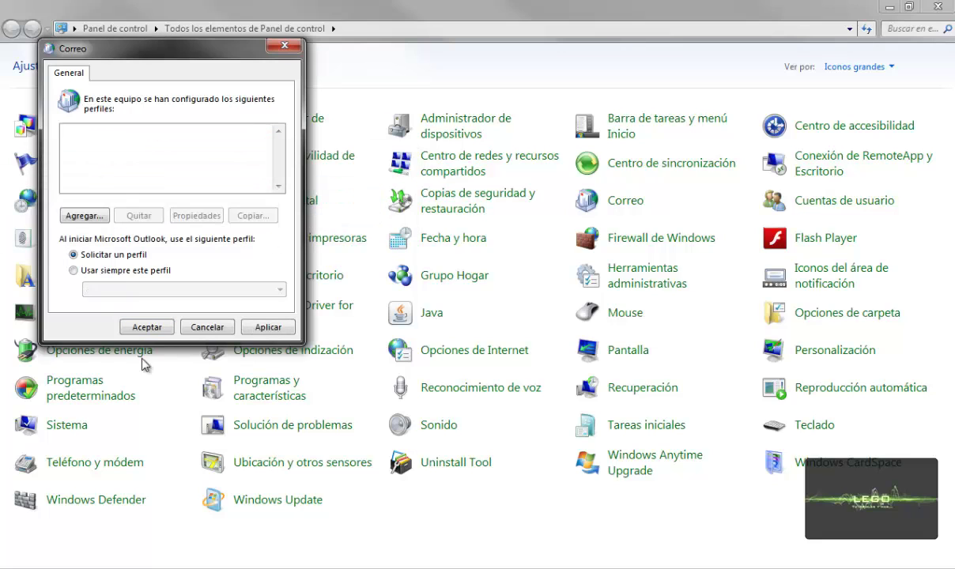
click(268, 326)
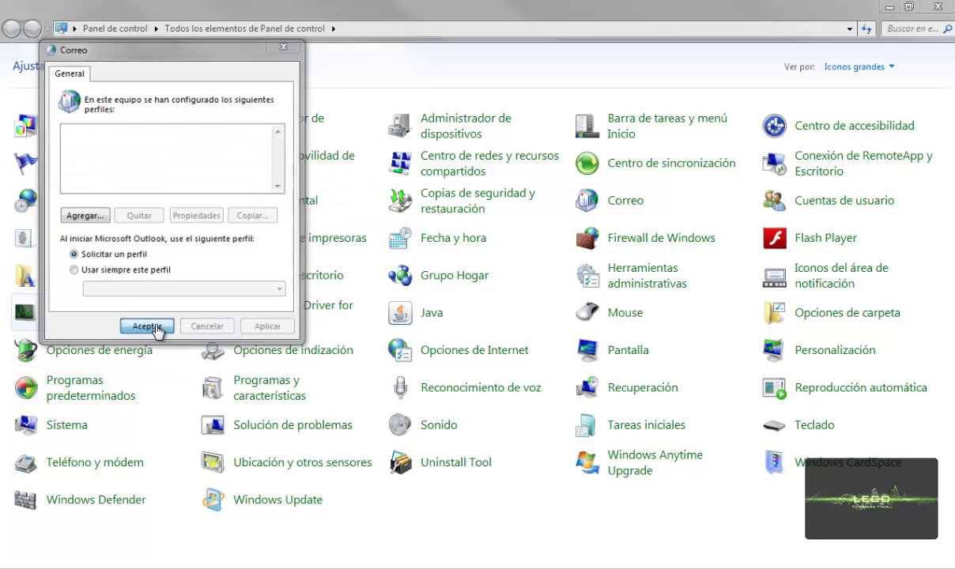
click(151, 327)
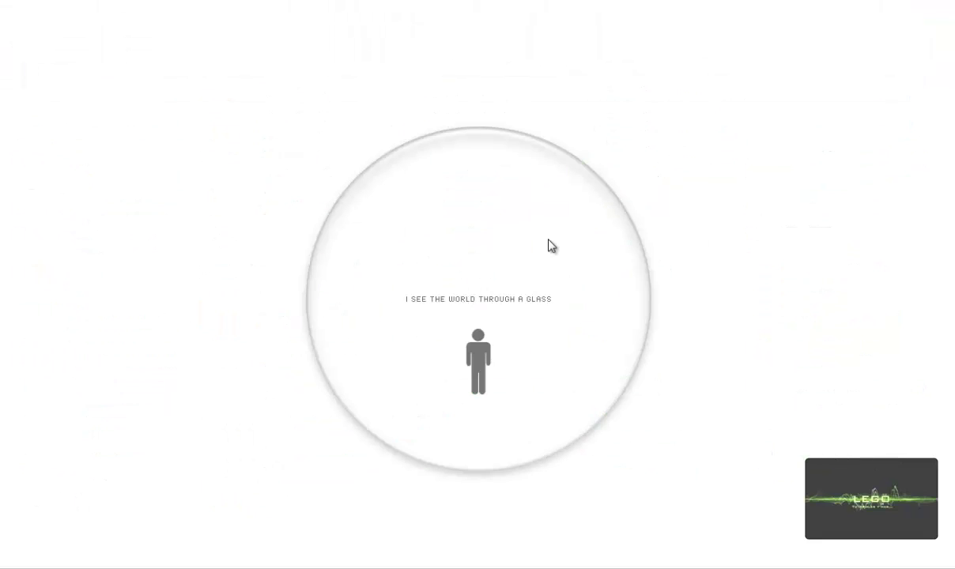
Step: Start Outlook 2013 twice to check its startup without a profile, dismissing the new profile dialog each time
key(super)
text(out)
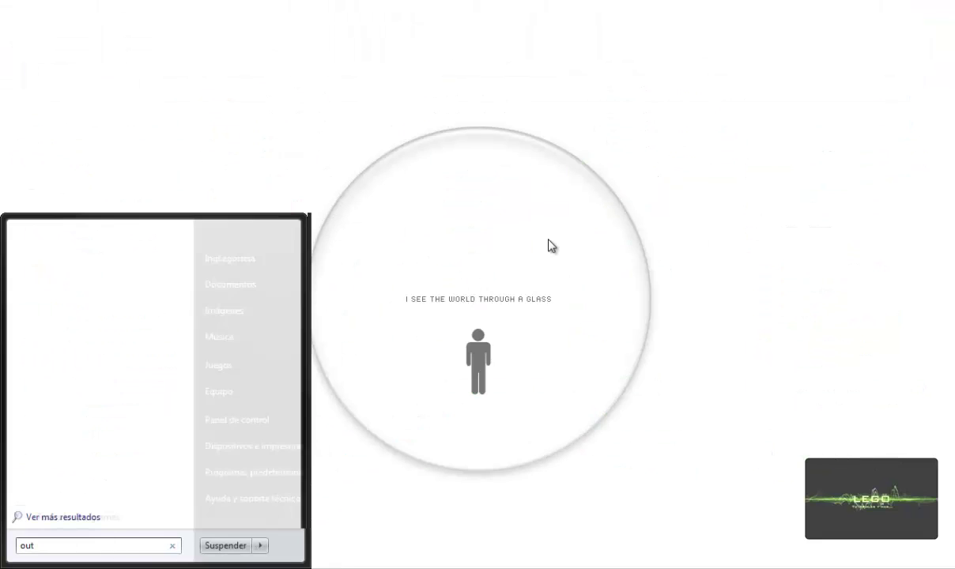
key(Return)
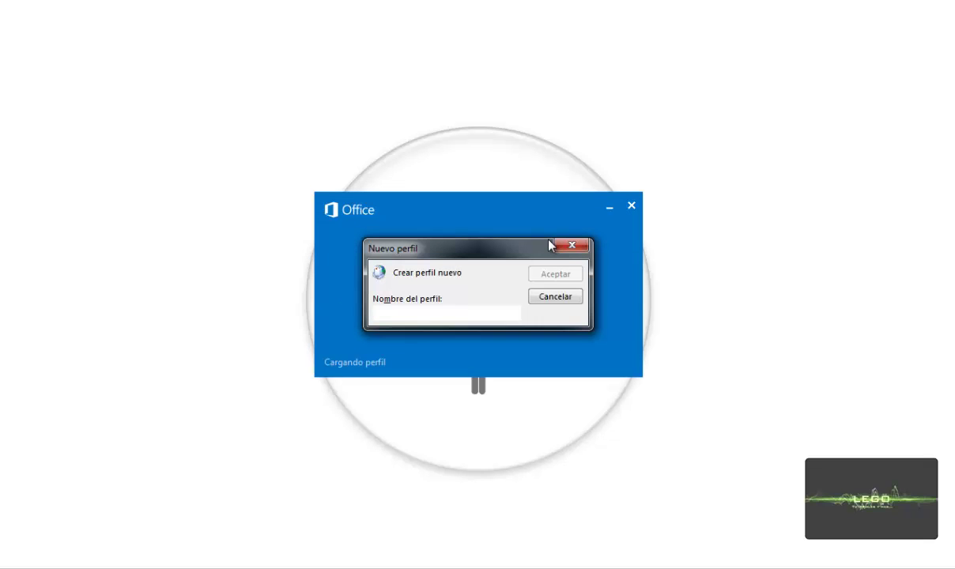
click(561, 298)
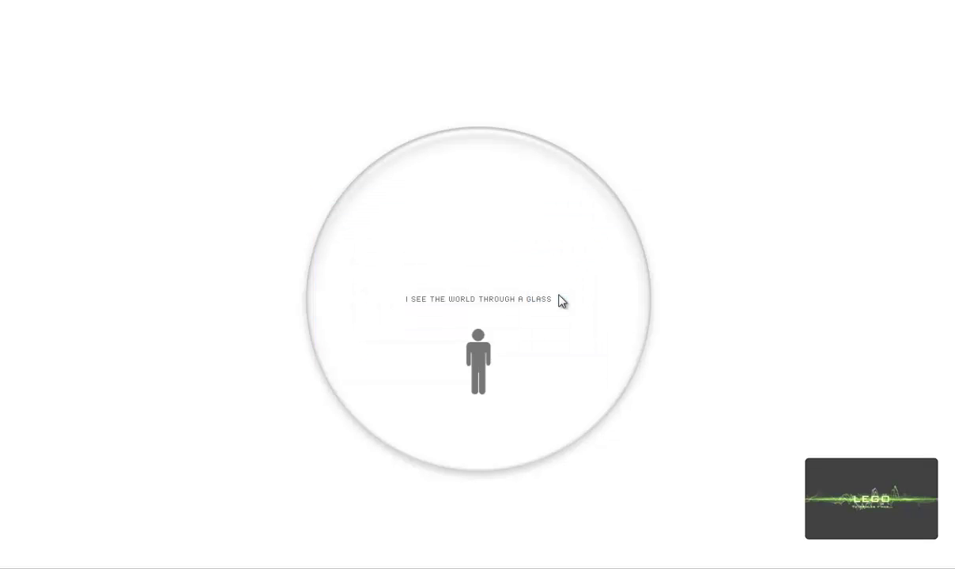
key(super)
text(out)
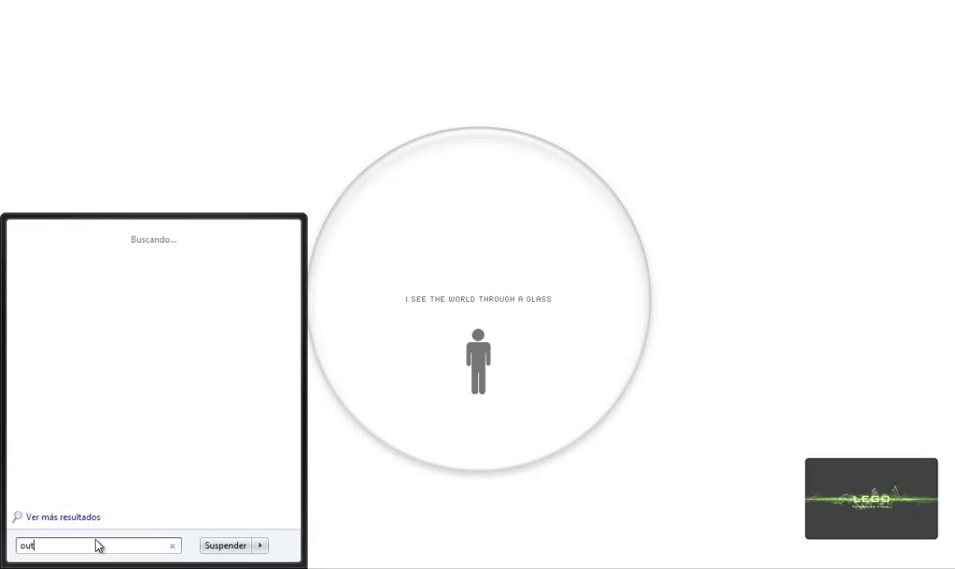
key(Return)
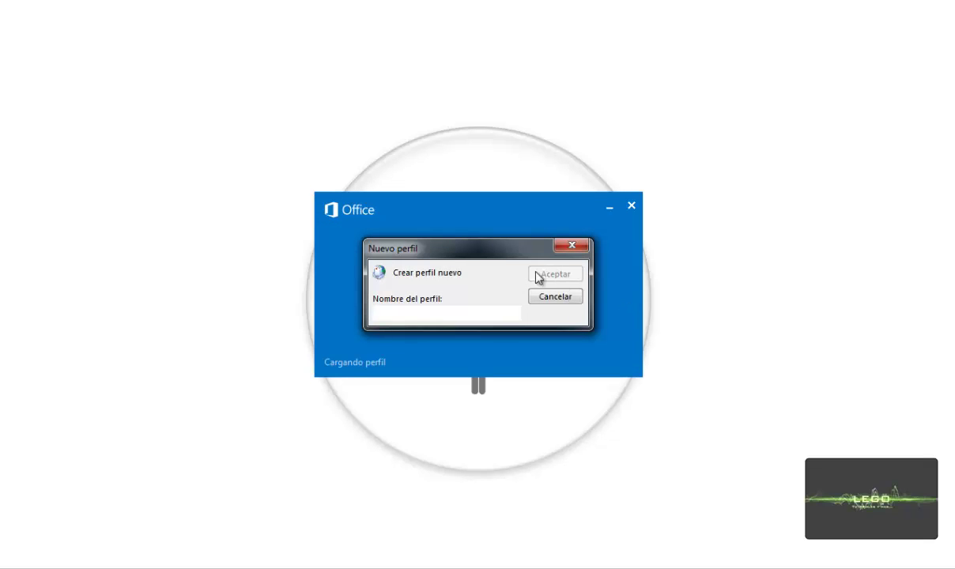
click(573, 246)
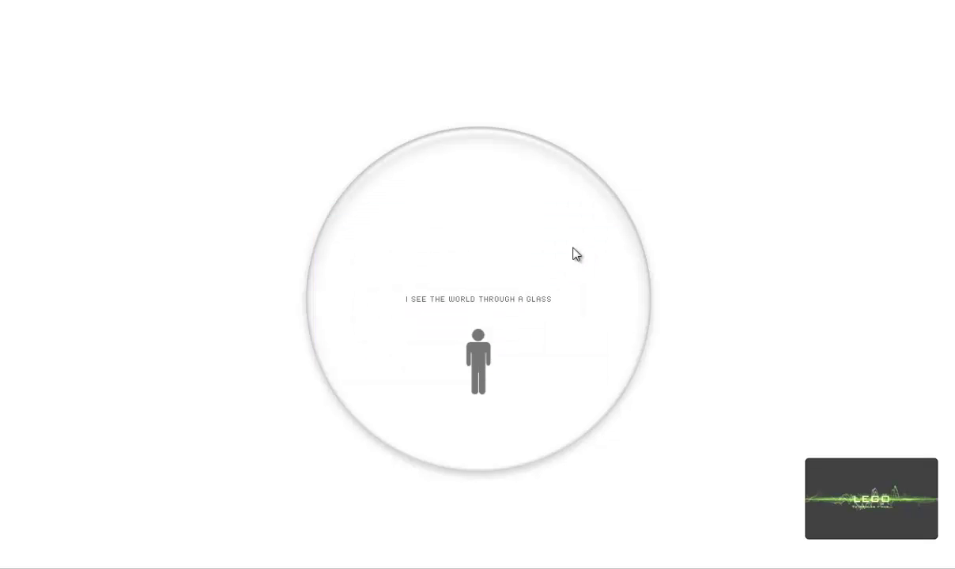